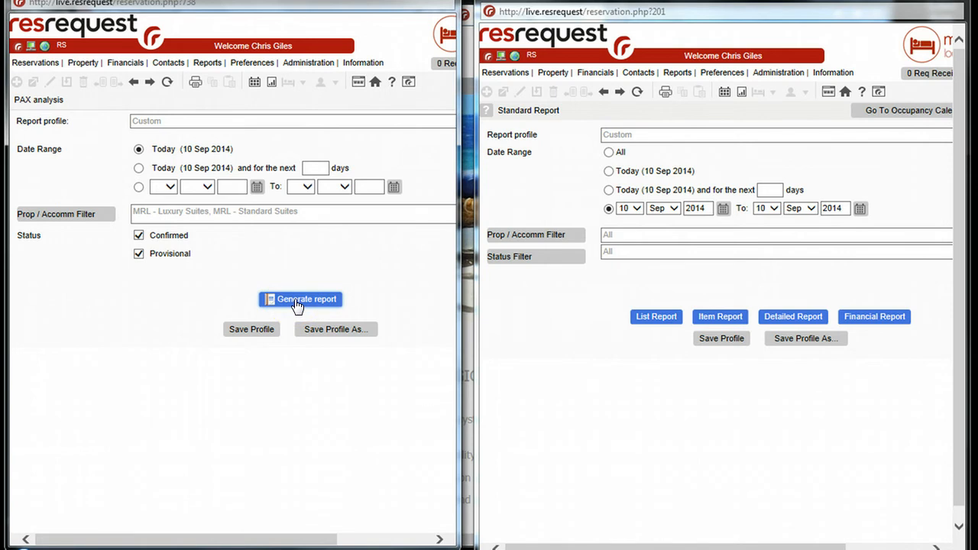
Generate the PAX analysis report for today, covering the MRL Luxury Suites and Standard Suites with Confirmed and Provisional status
left_click(296, 302)
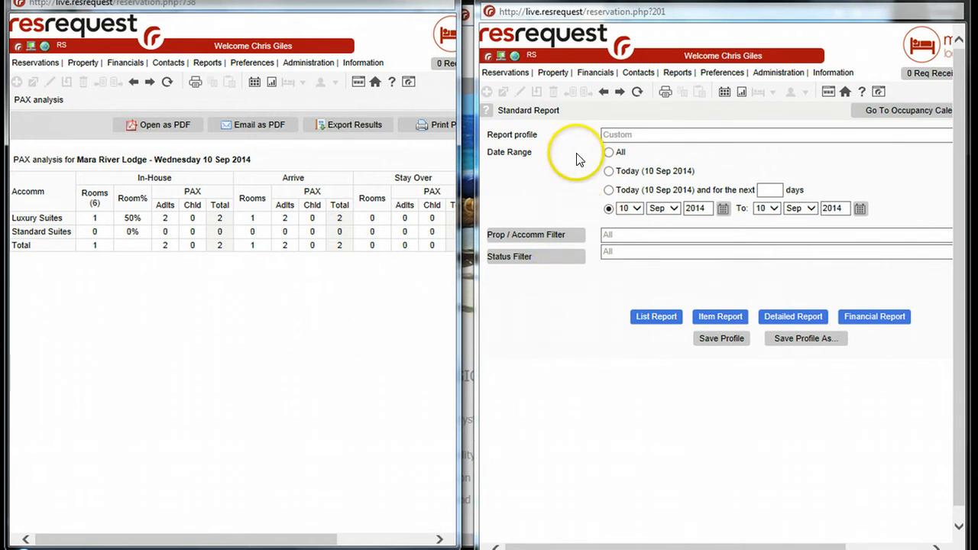
Generate a list report in the Standard Report window for all dates, with the status filter limited to Cancelled
left_click(609, 152)
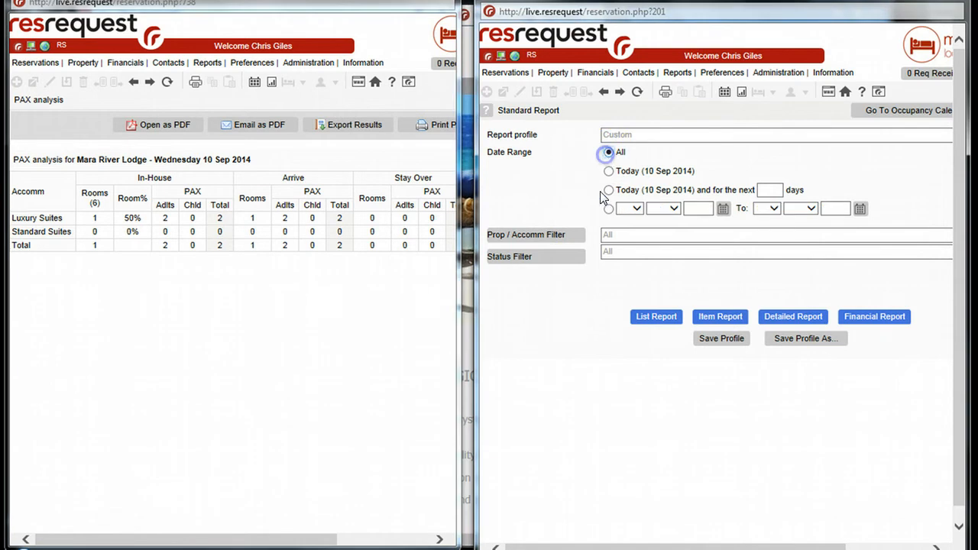
left_click(560, 258)
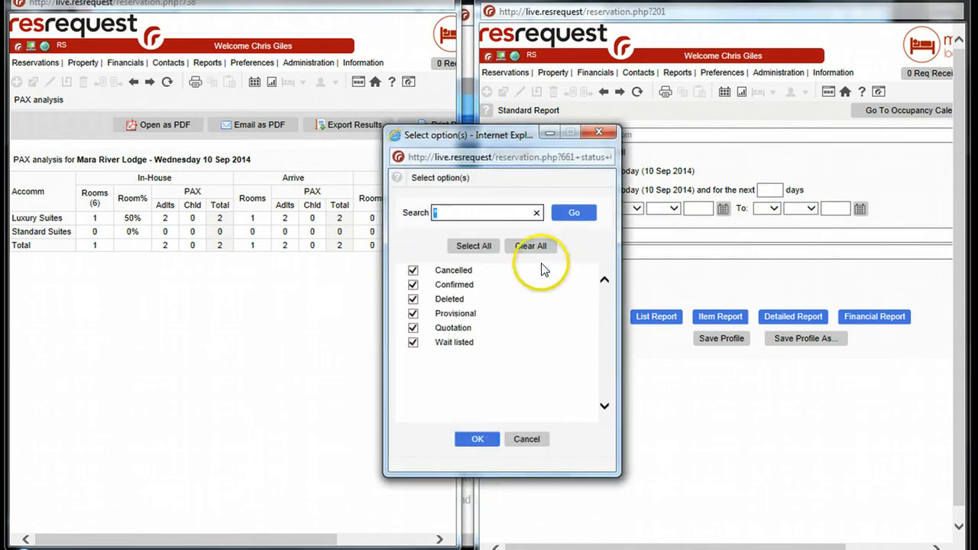
left_click(520, 246)
left_click(412, 270)
left_click(469, 440)
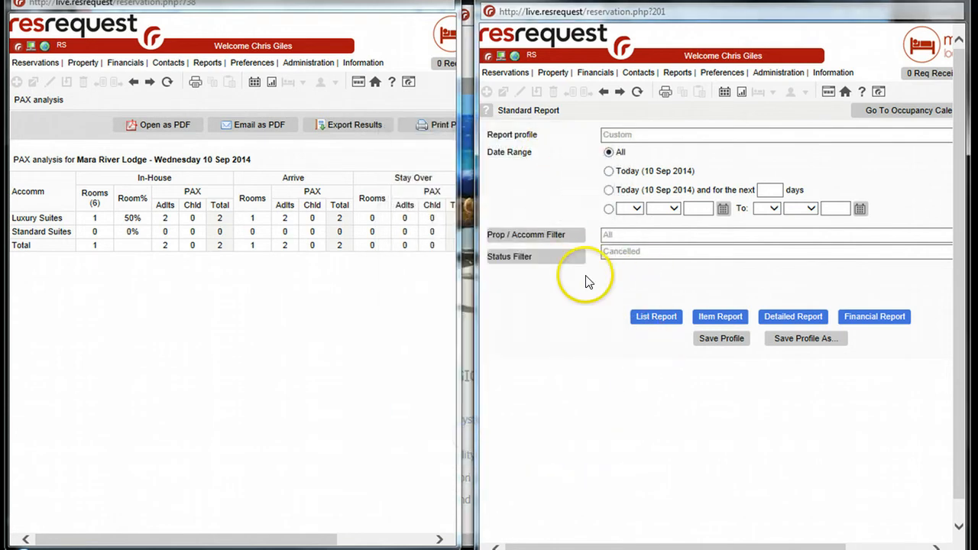
left_click(644, 318)
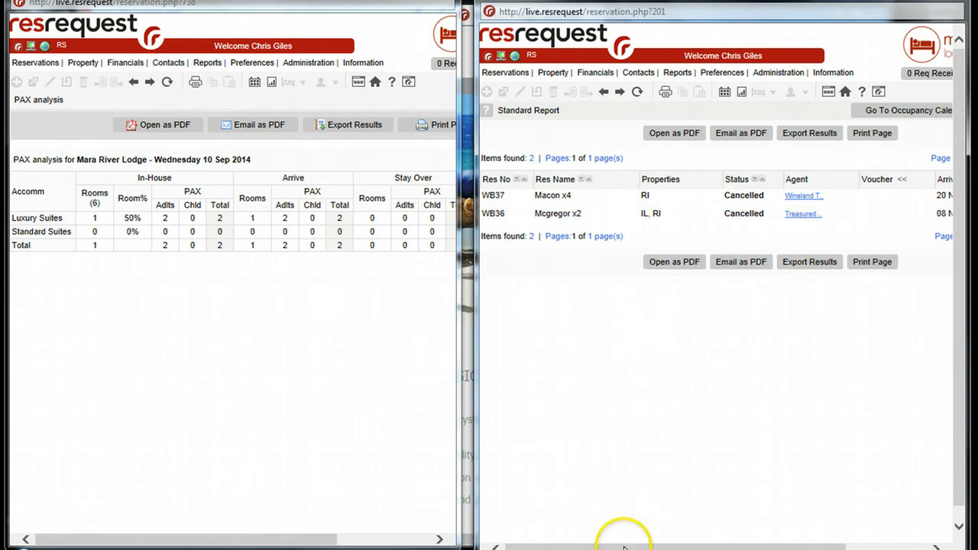
Show the filters above the list report of cancelled reservations
mouse_move(622, 546)
left_mouse_down()
mouse_move(720, 547)
mouse_move(629, 547)
left_mouse_up()
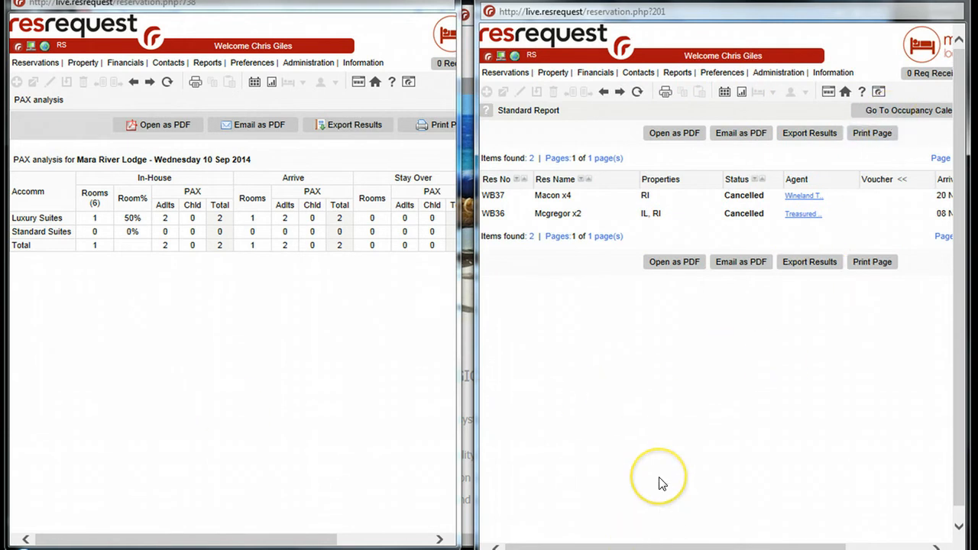
key("ctrl+minus")
key("ctrl+minus")
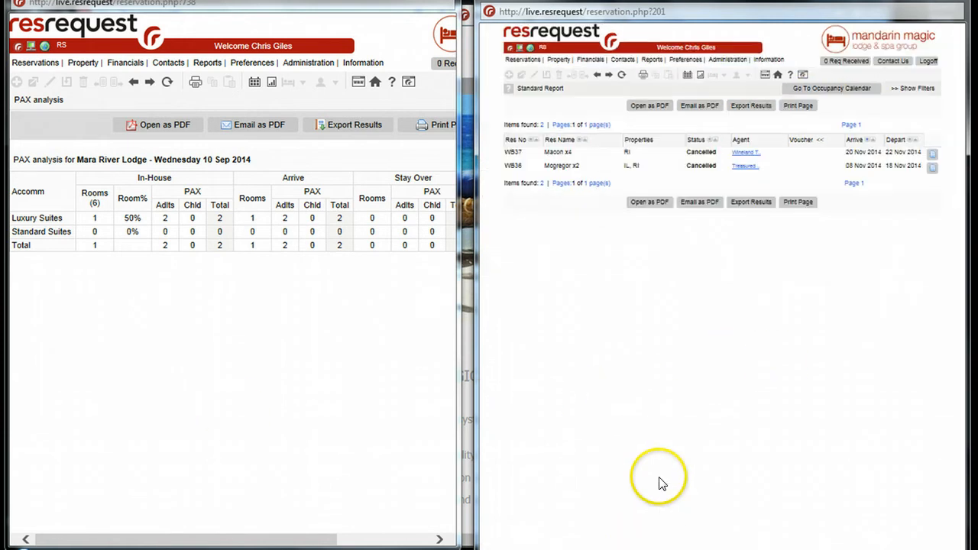
left_click(913, 90)
left_click(677, 244)
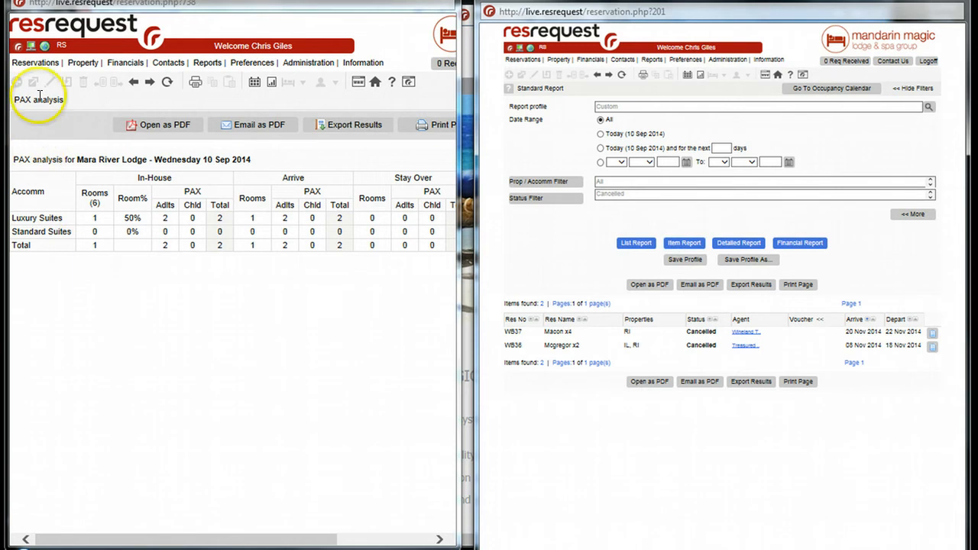
Open a Standard Report in the PAX analysis window and limit its status filter to Cancelled
mouse_move(25, 64)
mouse_move(34, 220)
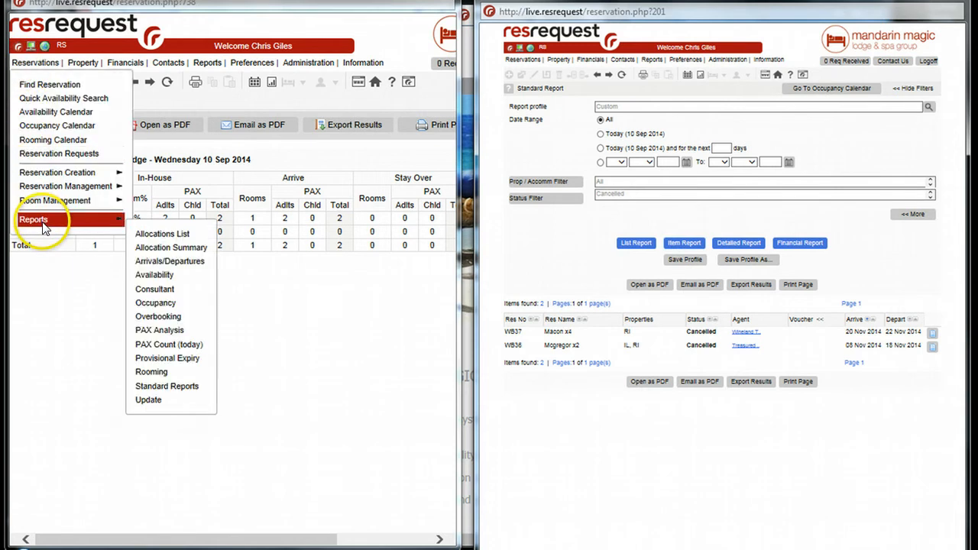
left_click(165, 387)
left_click(162, 356)
left_click(138, 198)
left_click(95, 251)
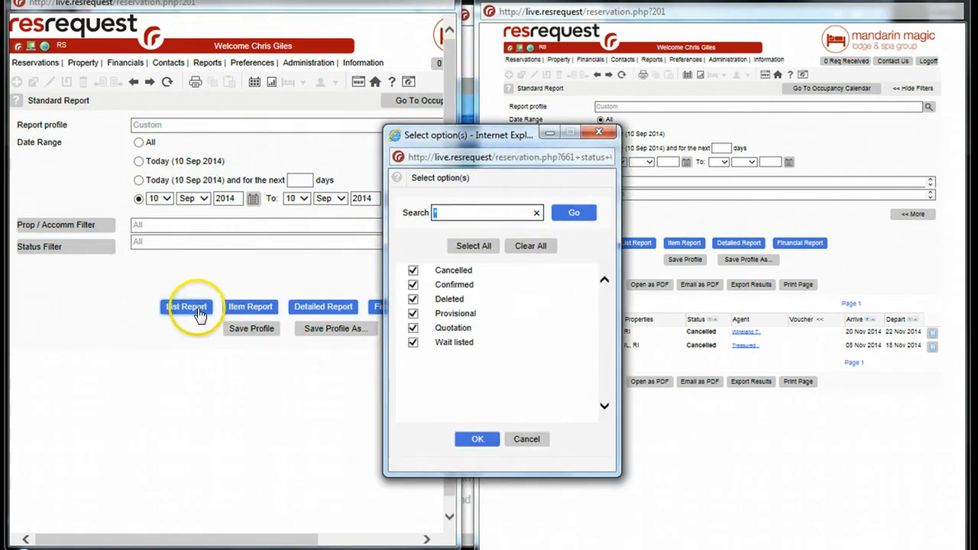
left_click(511, 254)
left_click(412, 271)
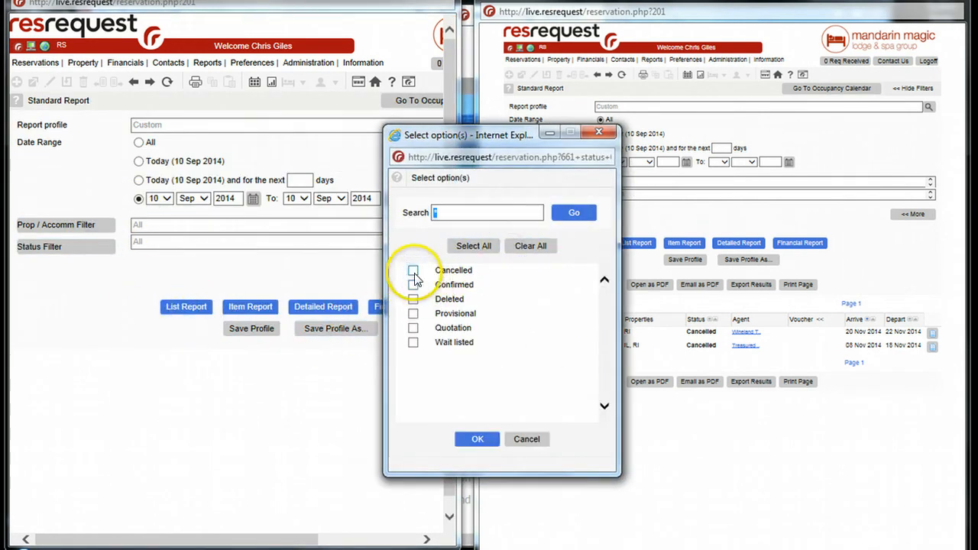
left_click(471, 437)
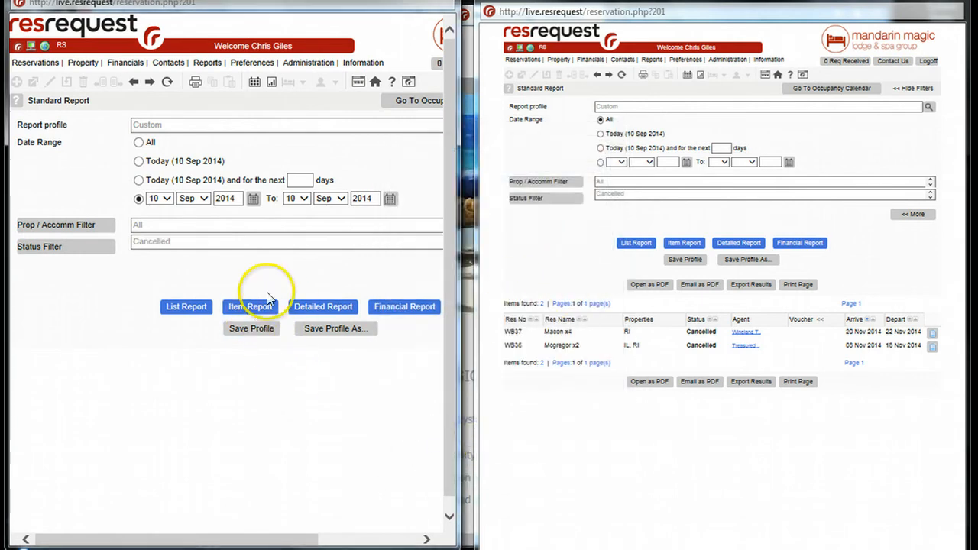
Generate the item report of cancelled reservations with the date range set to All
left_click(248, 310)
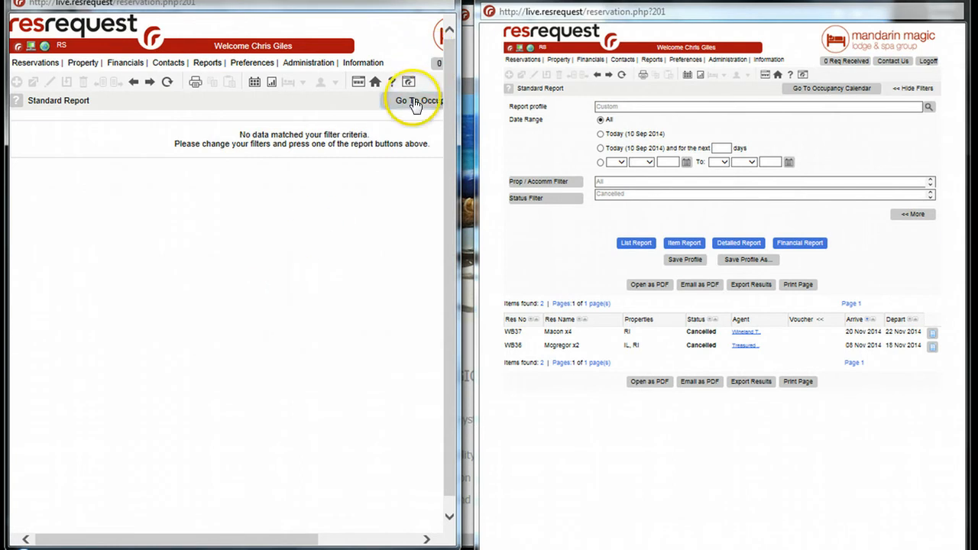
left_click_drag(104, 537, 356, 524)
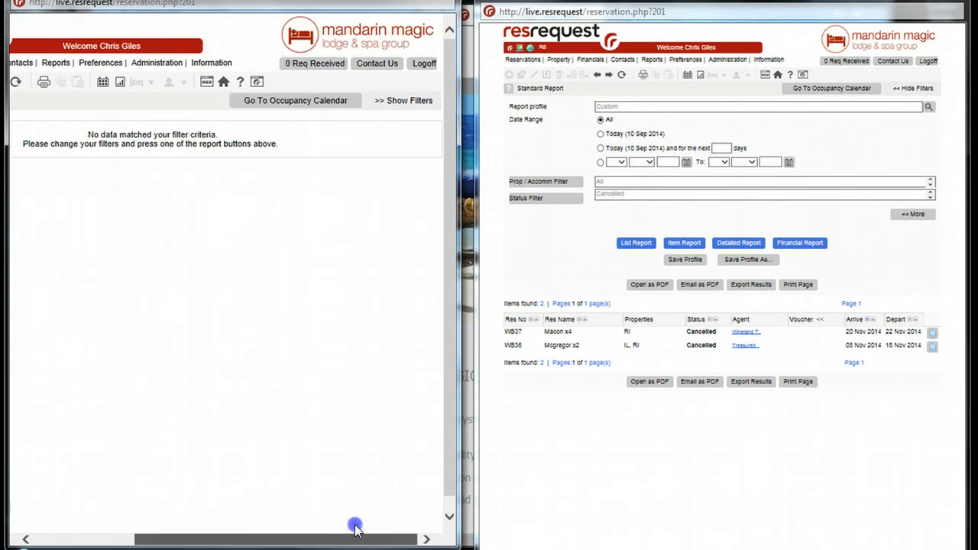
left_click(405, 102)
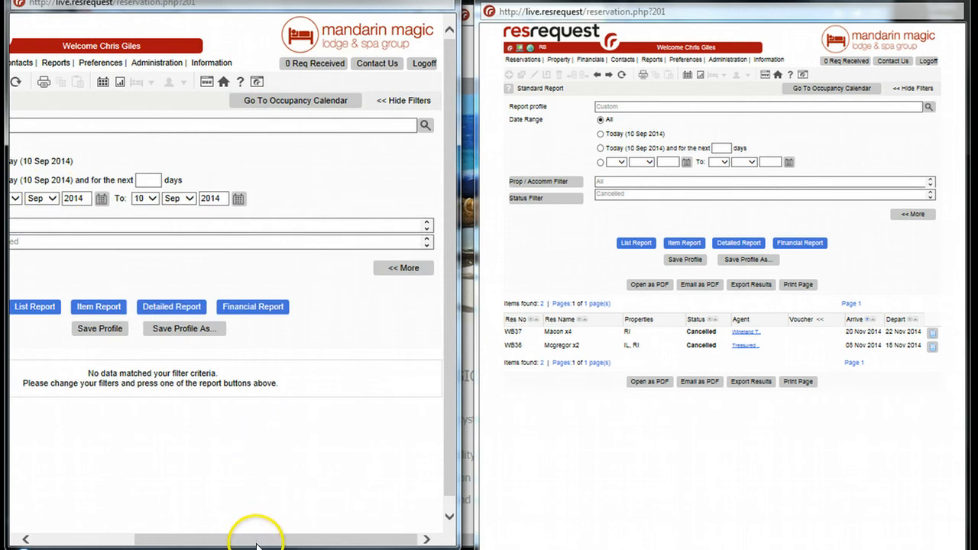
left_click_drag(252, 534, 67, 539)
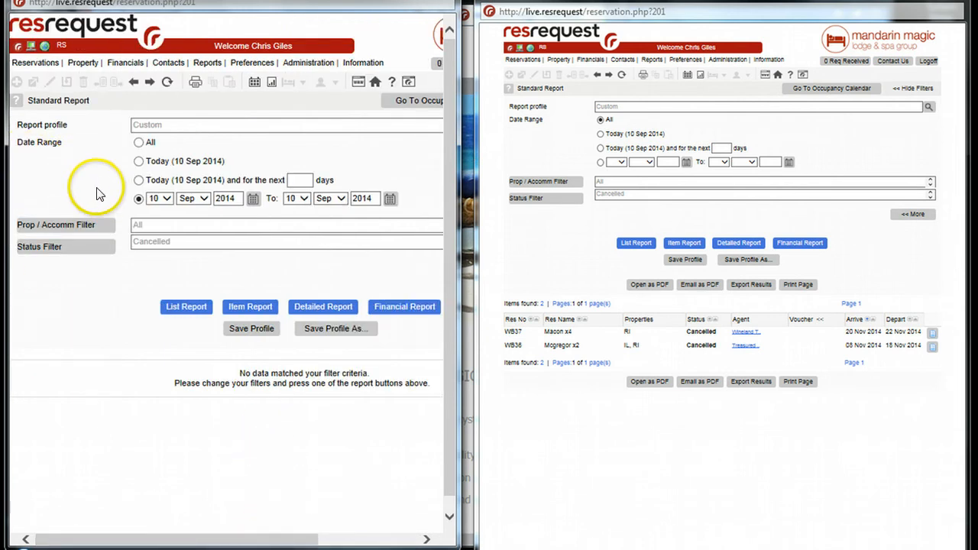
left_click(139, 143)
left_click(251, 310)
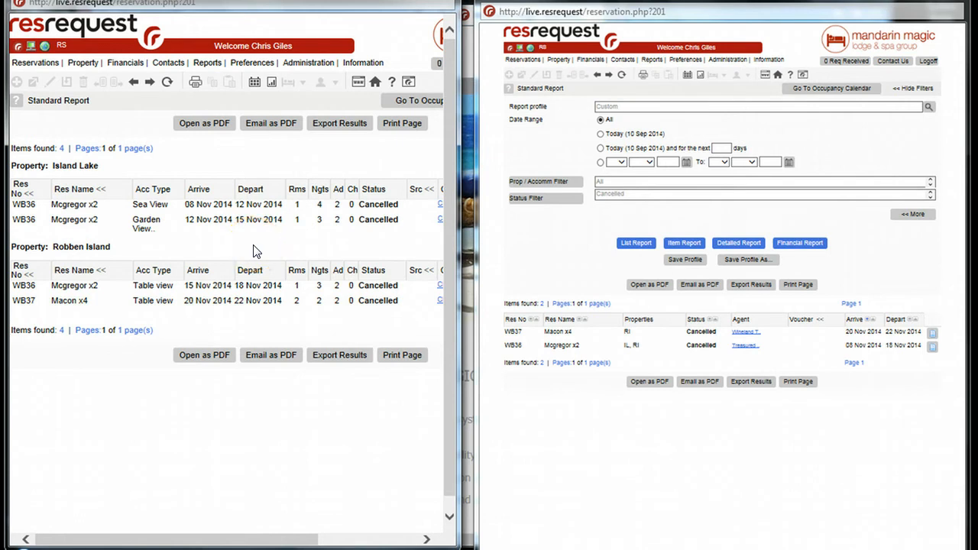
Show the item report's filters and generate the detailed report for the same cancelled reservations
left_click(733, 243)
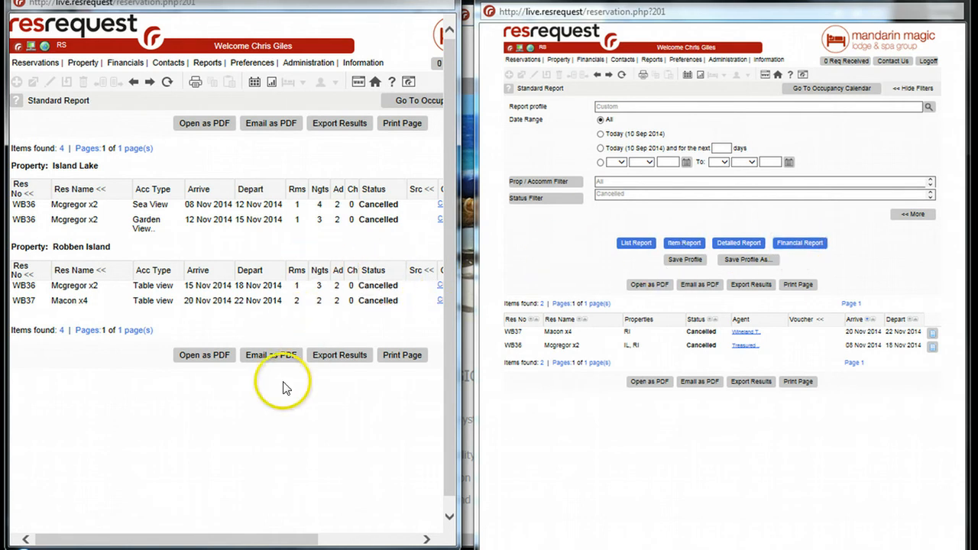
left_click_drag(256, 542, 355, 542)
left_click(409, 100)
left_click(165, 310)
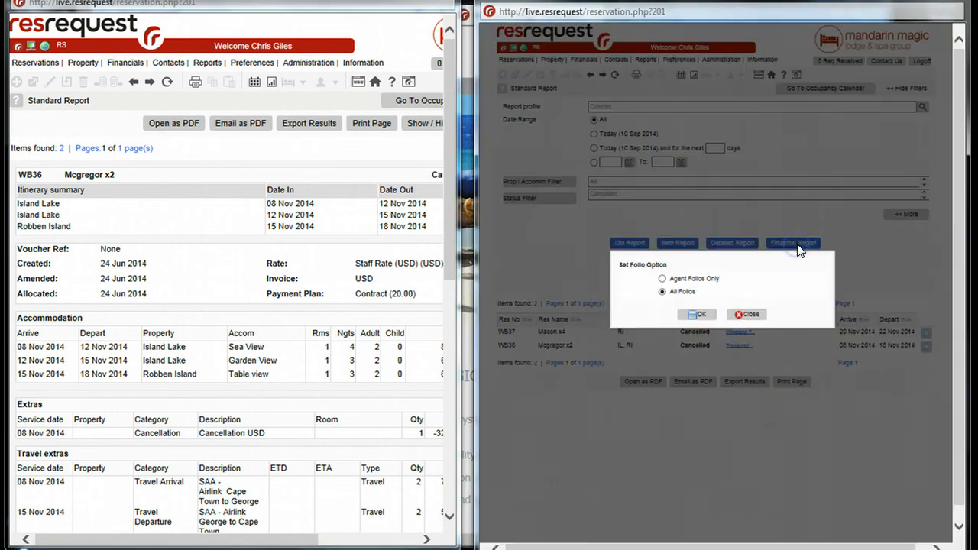
Generate the financial report in the list report's window and show its filters again
left_click(693, 315)
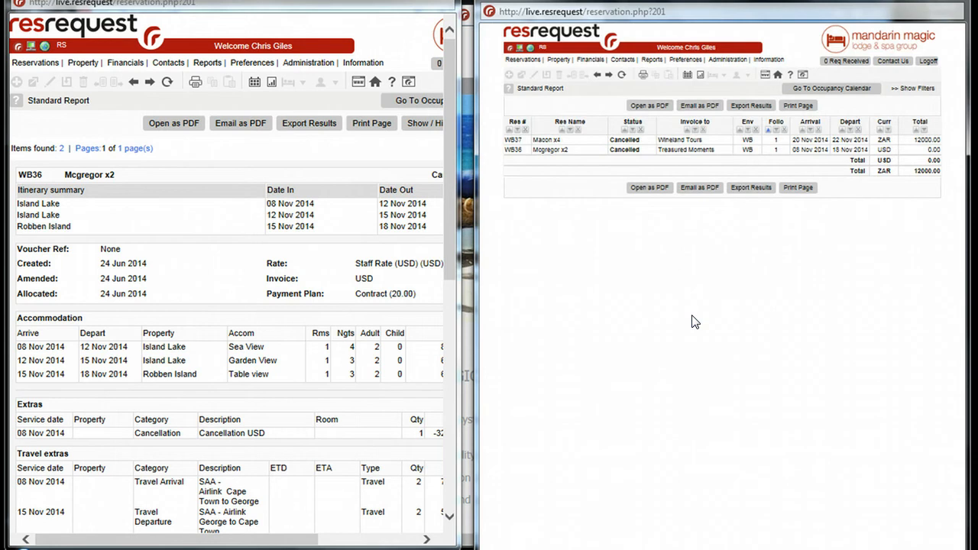
left_click(685, 320)
left_click(676, 321)
left_click(911, 92)
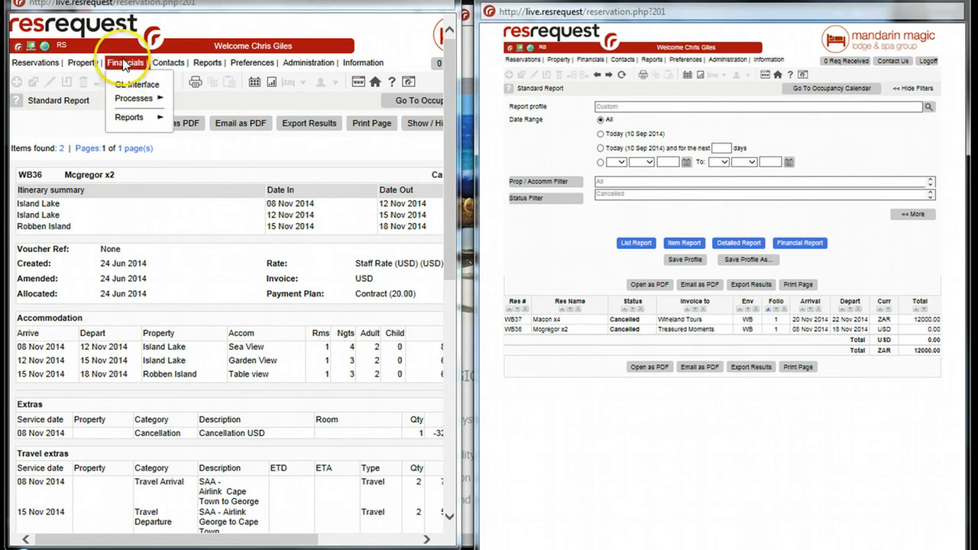
Open the property Extras report in the detailed report's window and the Extras (Custom) report in the financial report's window
mouse_move(103, 66)
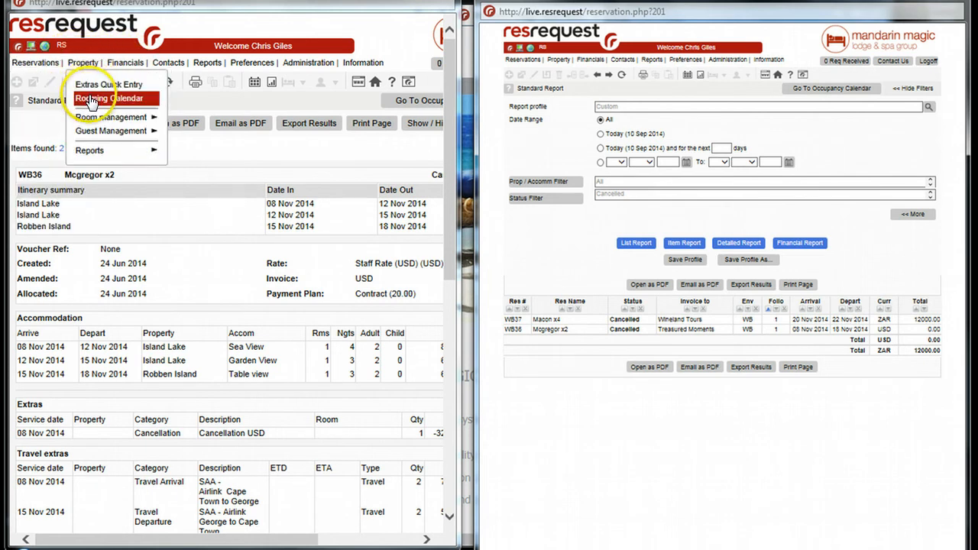
mouse_move(100, 150)
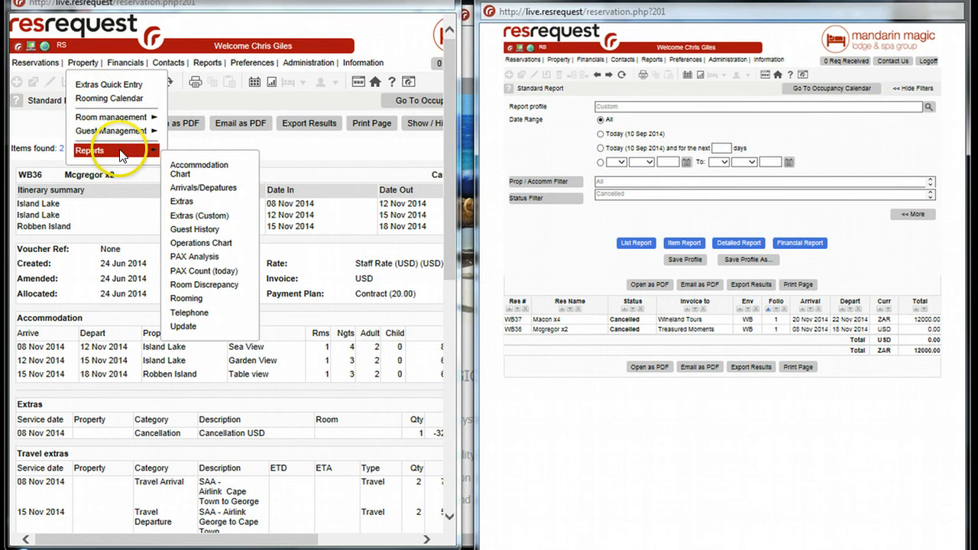
left_click(186, 204)
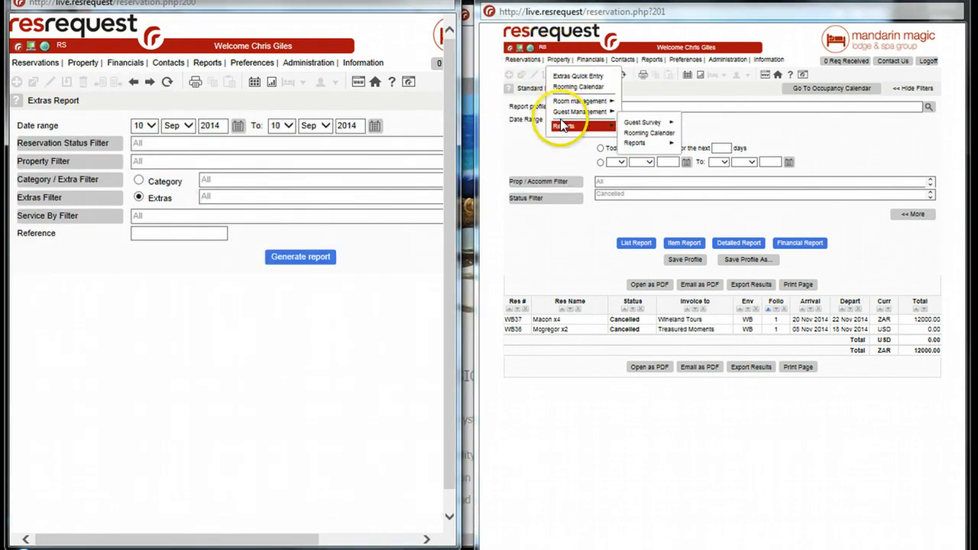
mouse_move(563, 129)
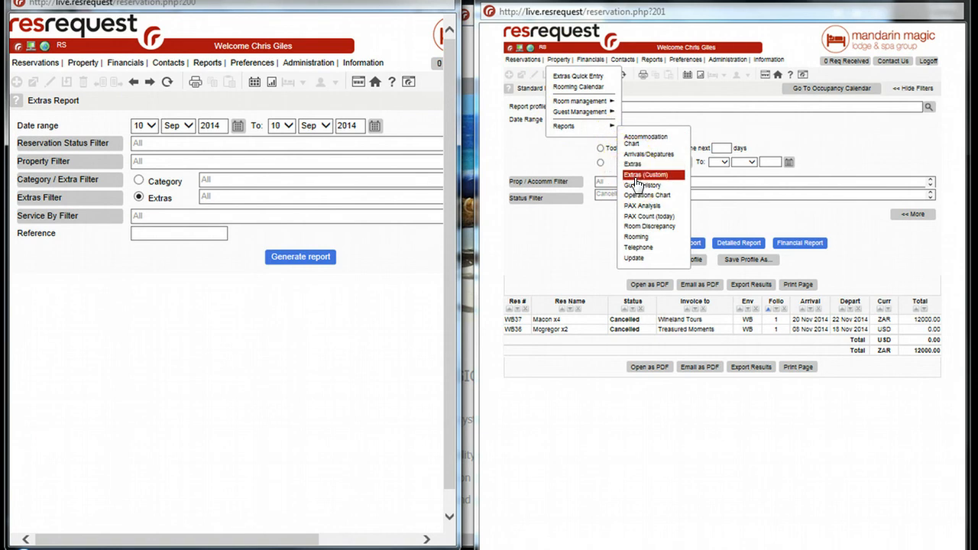
left_click(636, 177)
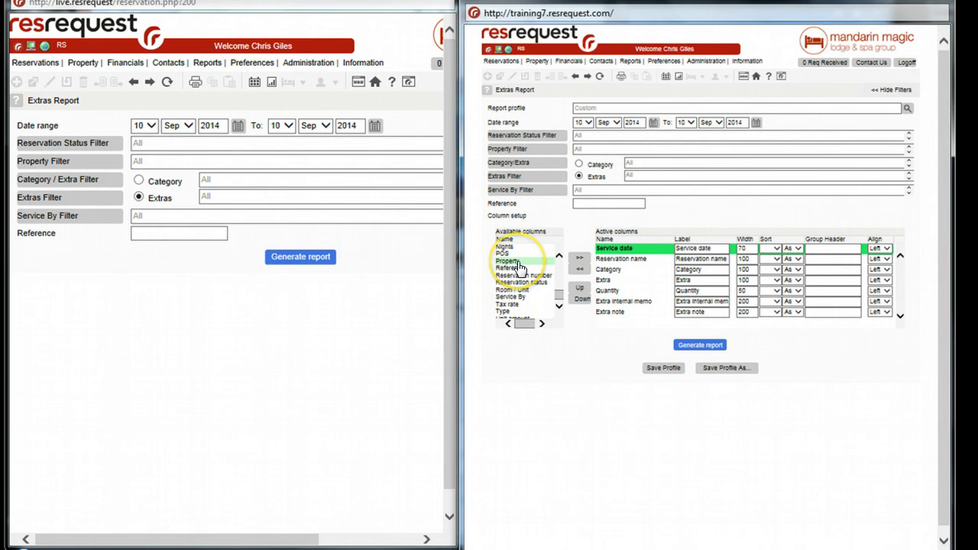
Set the Service date column of the custom extras report as sort level 1 in ascending order
left_click(621, 255)
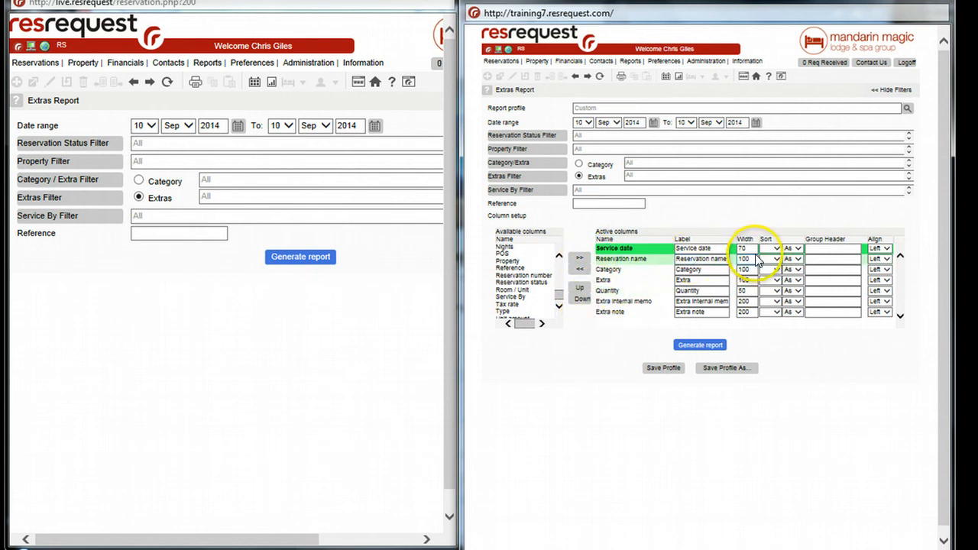
left_click(776, 254)
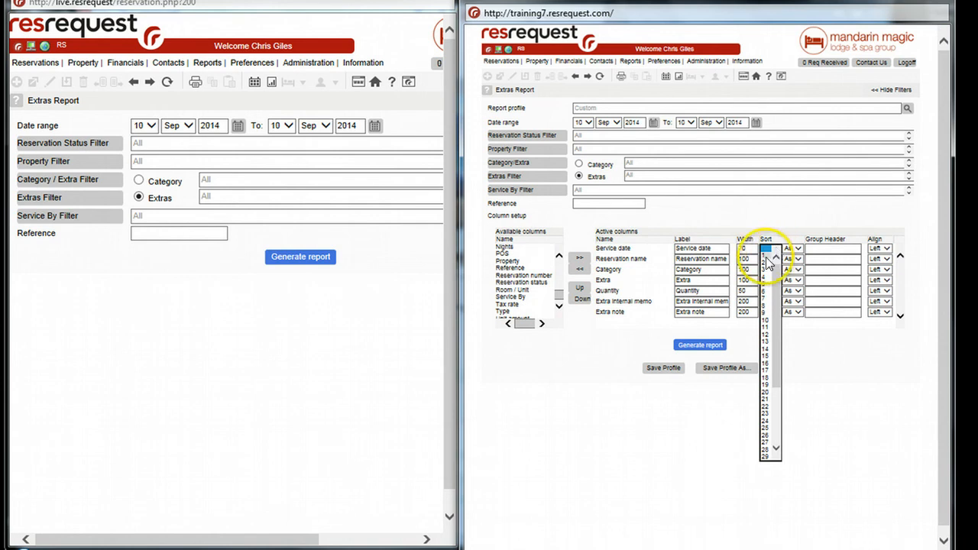
left_click(766, 257)
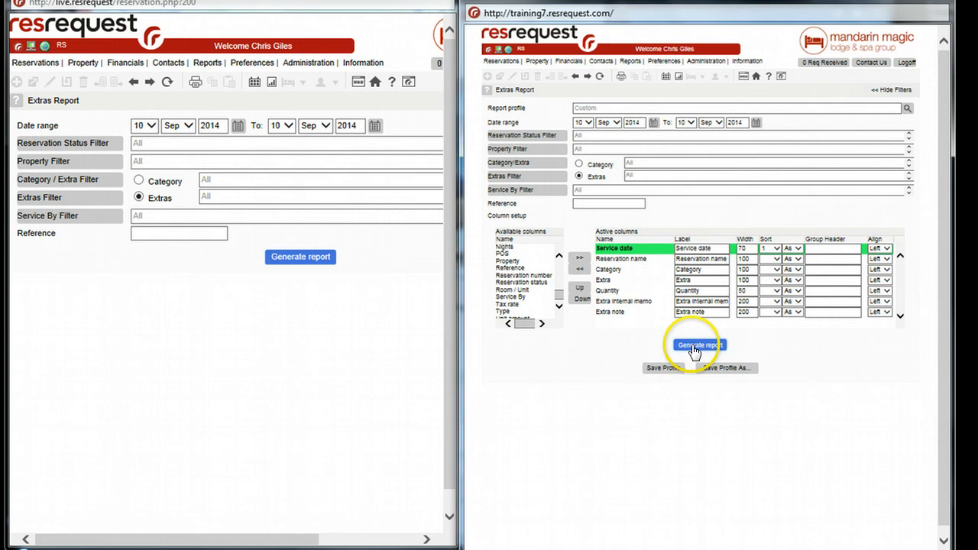
left_click(795, 248)
left_click(795, 249)
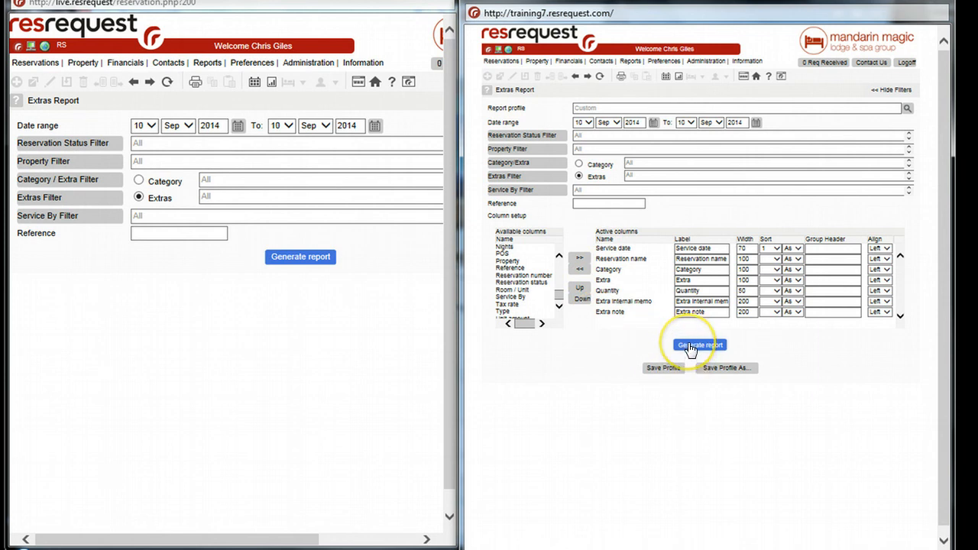
Generate the custom extras report for the date range 10 Jun 2014 to 10 Dec 2014
left_click(617, 124)
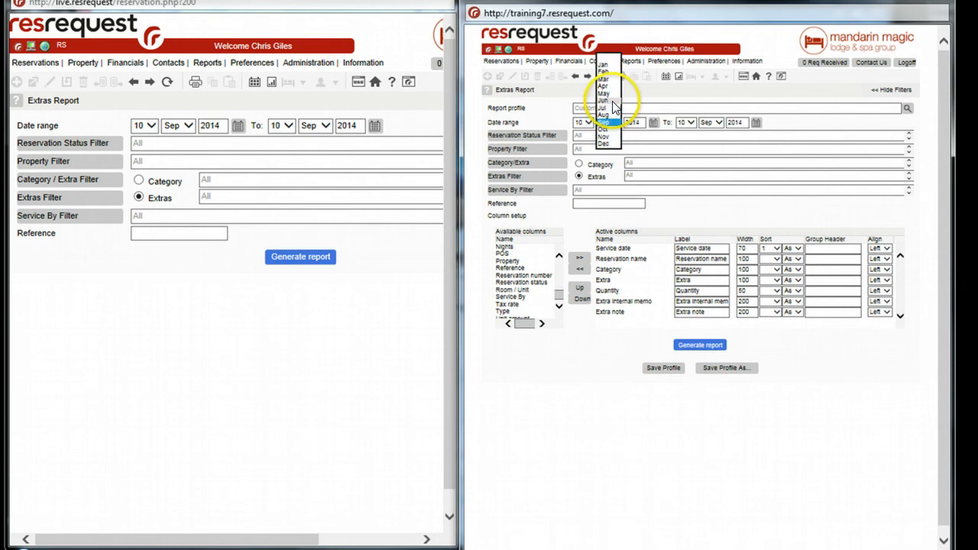
left_click(613, 102)
left_click(718, 123)
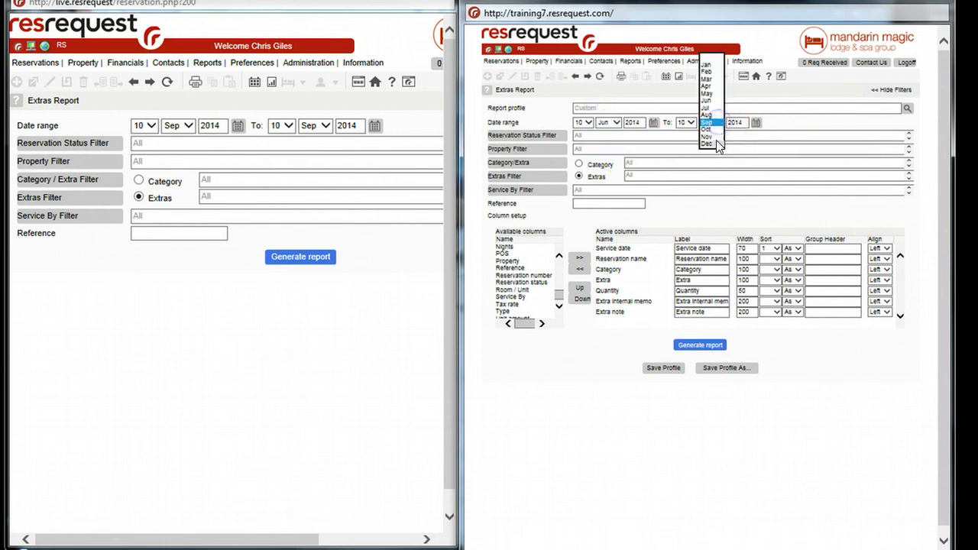
left_click(716, 143)
left_click(687, 346)
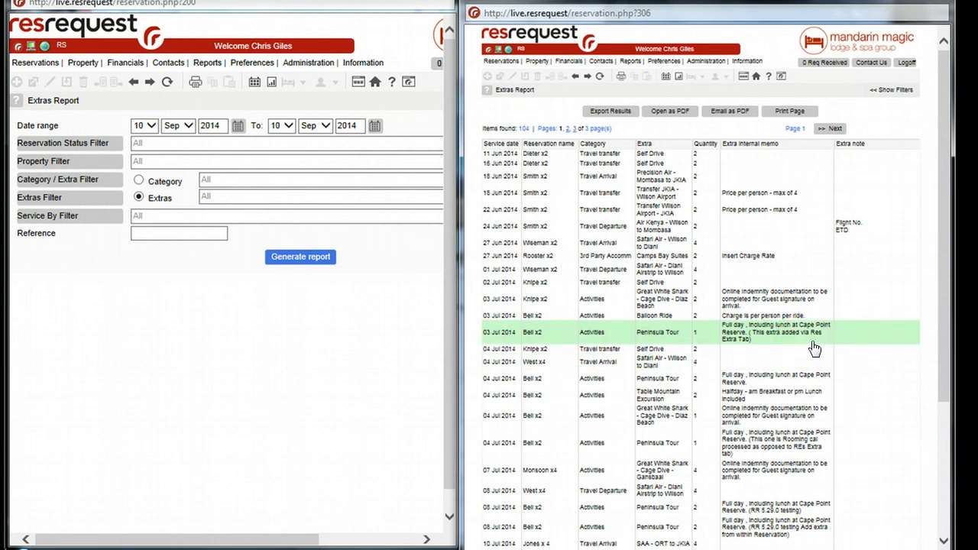
Check the service date order in the generated extras report, then show its filters and column setup again
left_click(517, 308)
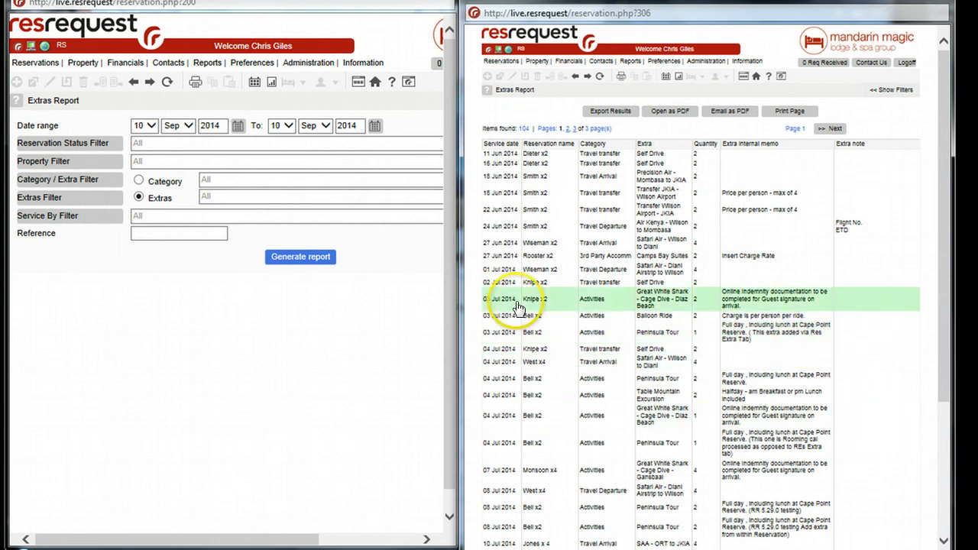
left_click(537, 156)
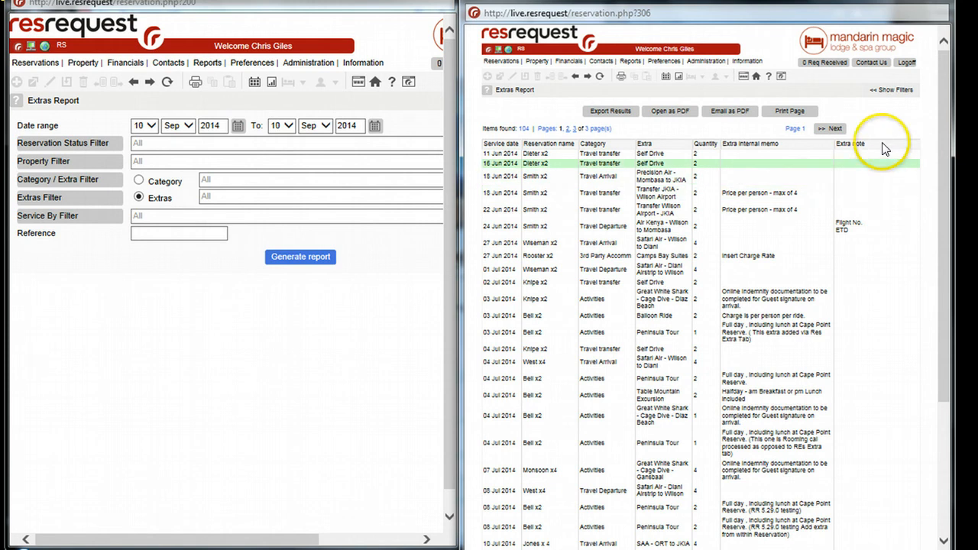
left_click(885, 91)
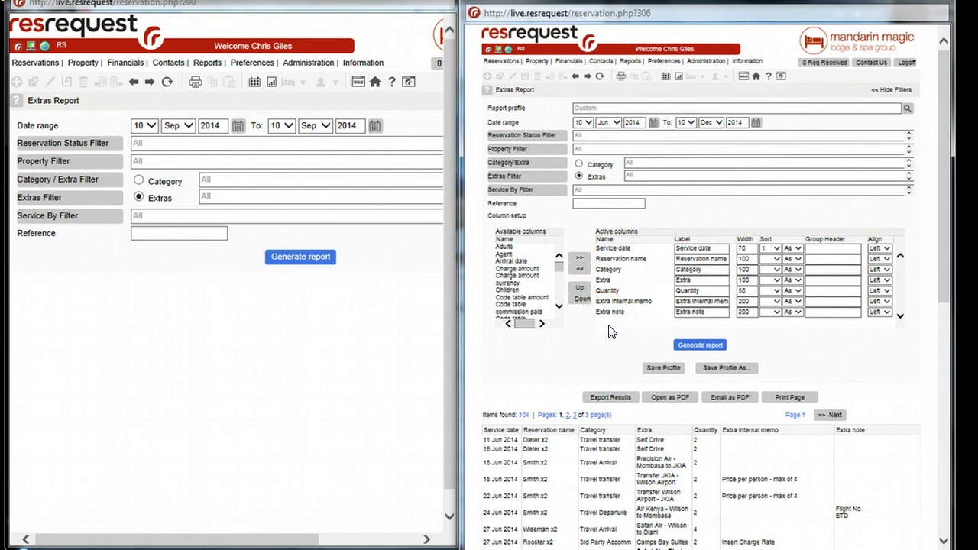
Open the Financial Analysis Report Per Day in the window holding the standard Extras Report
left_click(84, 142)
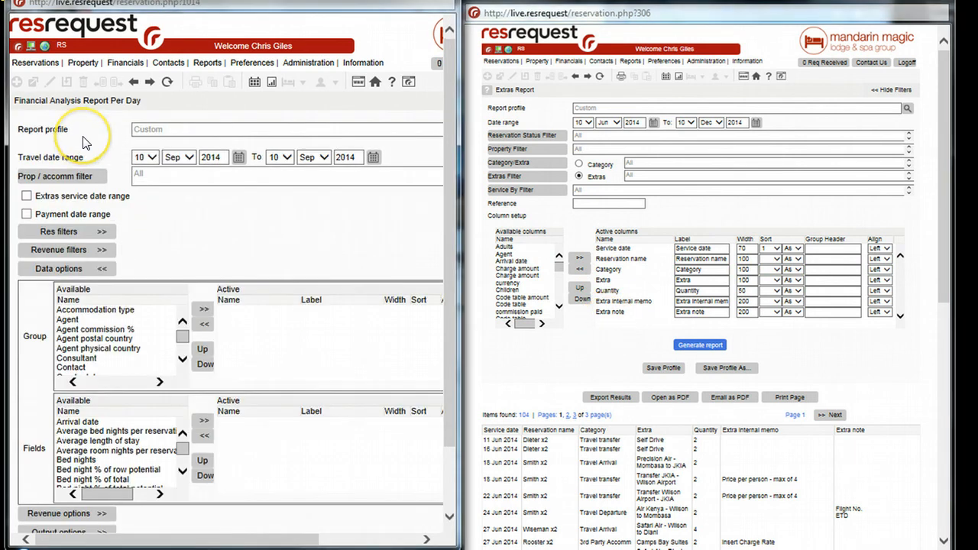